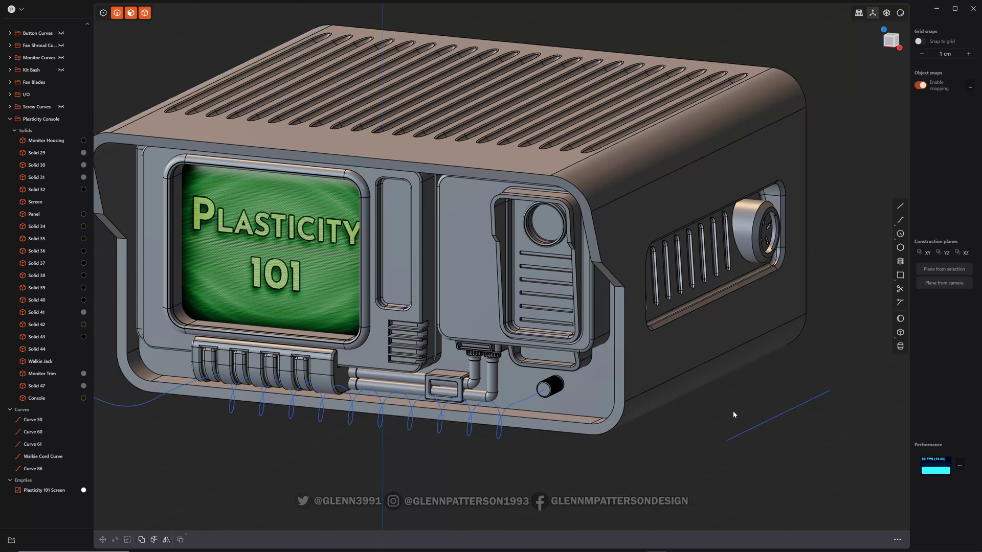
- Orbit the console, start an offset on the round connector's outer face, then cancel it
{"action": "middle_click_drag", "start_coordinate": [733, 414], "coordinate": [707, 422]}
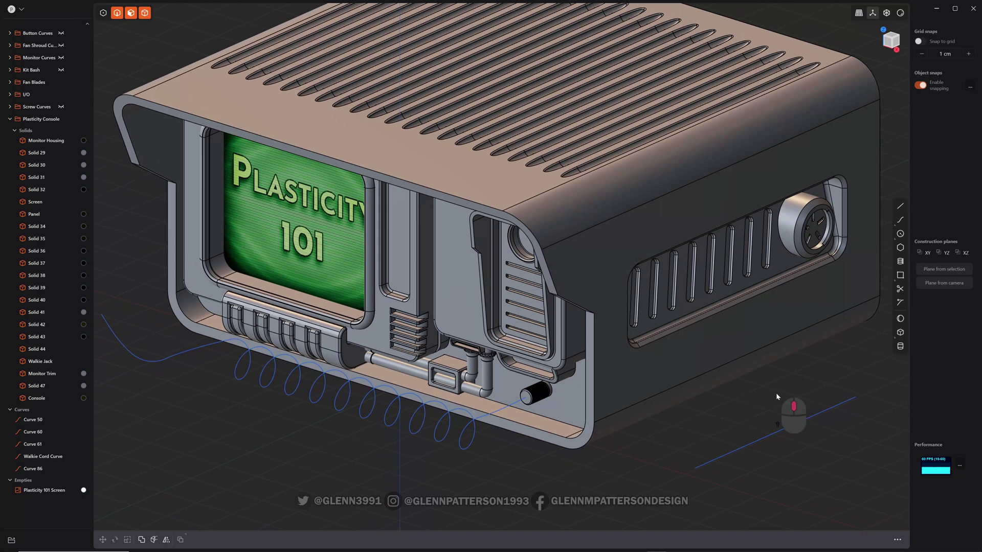
{"action": "scroll", "coordinate": [646, 463], "scroll_direction": "up", "scroll_amount": 5}
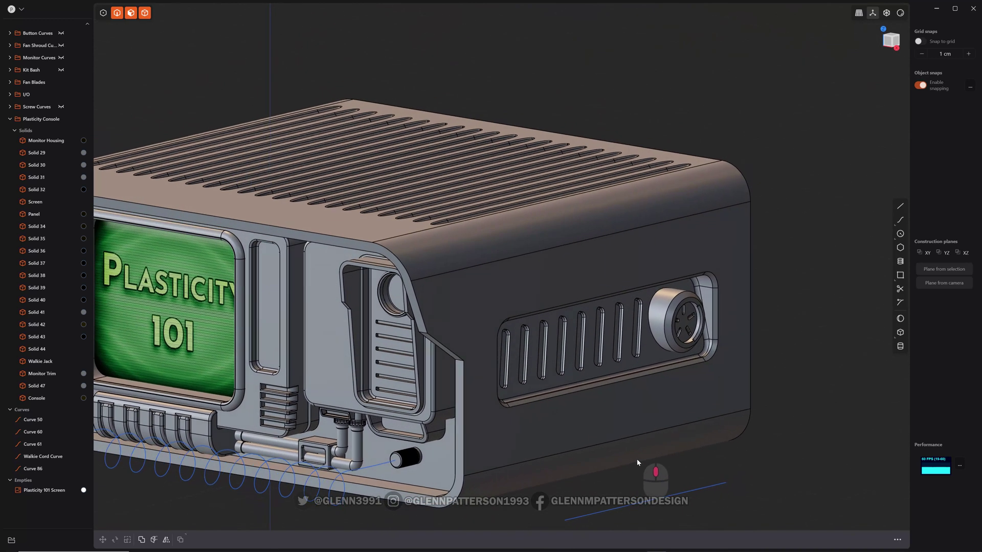
{"action": "middle_click_drag", "start_coordinate": [636, 459], "coordinate": [628, 465]}
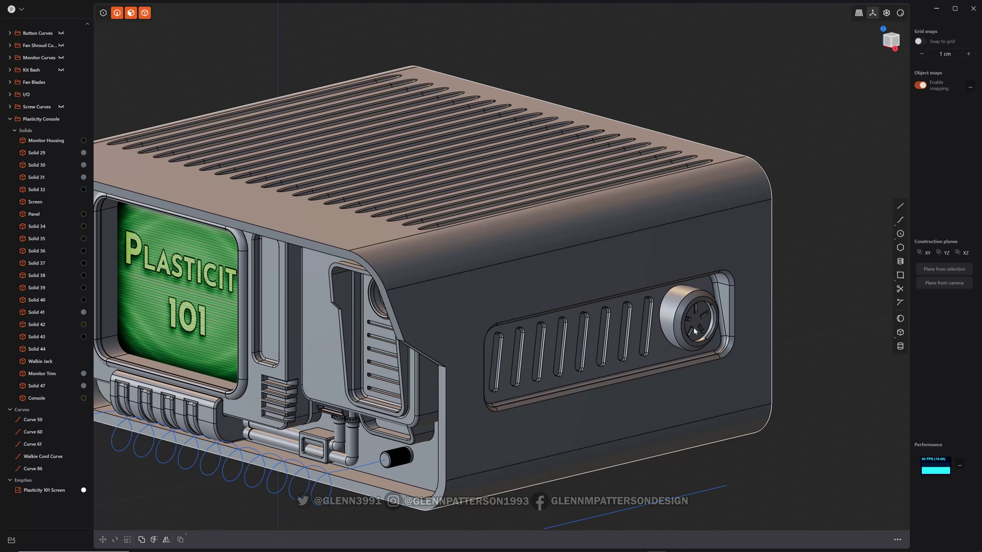
{"action": "left_click", "coordinate": [672, 312]}
{"action": "left_click", "coordinate": [669, 314]}
{"action": "key", "text": "o"}
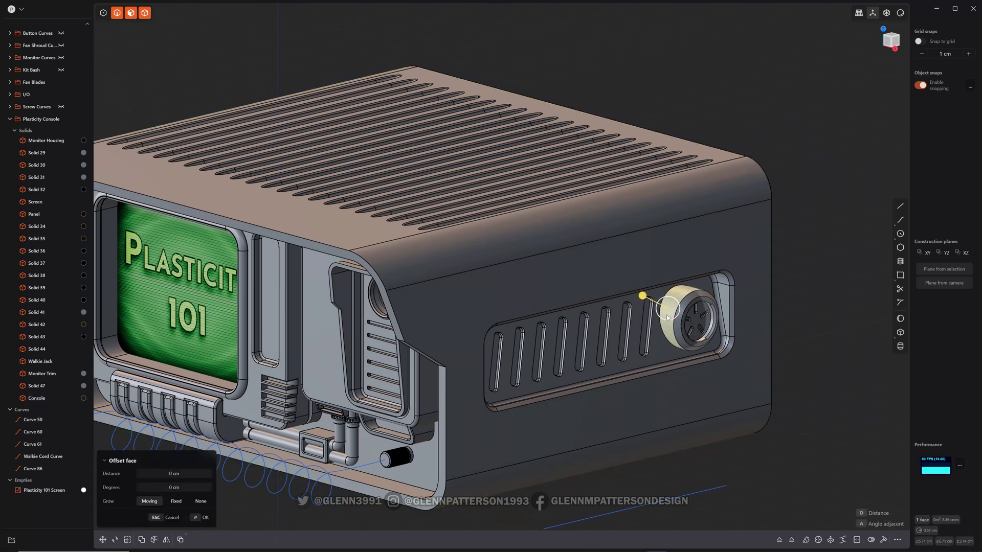
{"action": "key", "text": "ctrl"}
{"action": "key", "text": "ctrl+shift+c"}
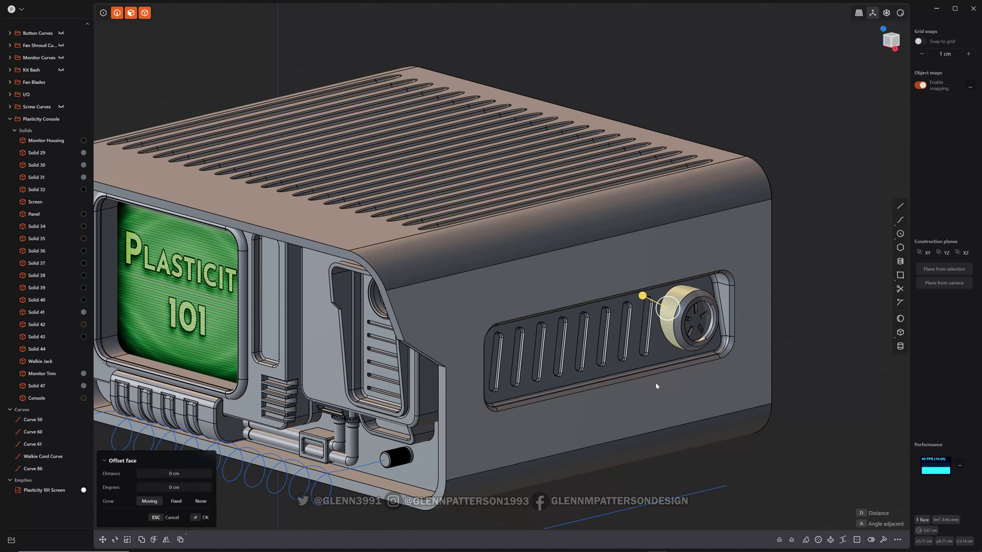
{"action": "key", "text": "Escape"}
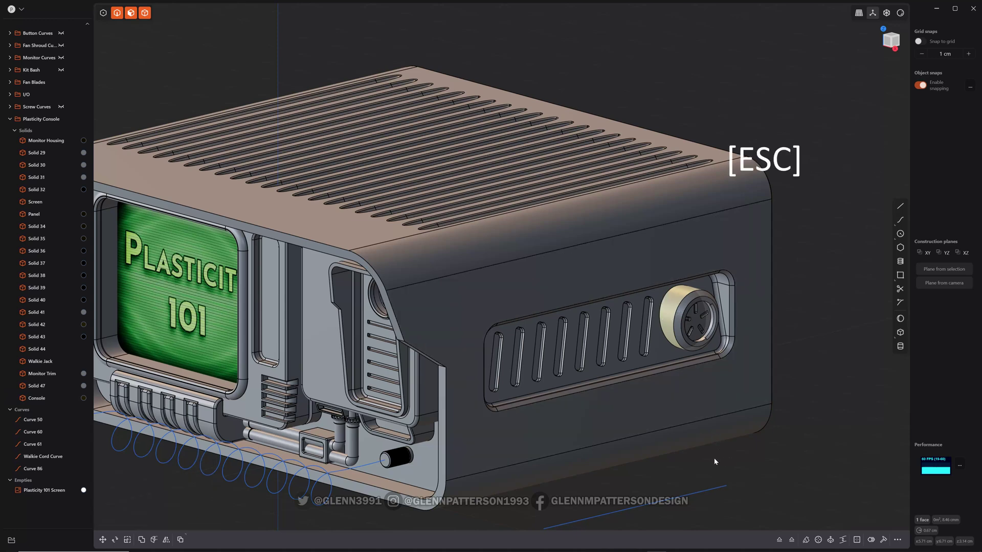
{"action": "middle_click_drag", "start_coordinate": [714, 458], "coordinate": [719, 464]}
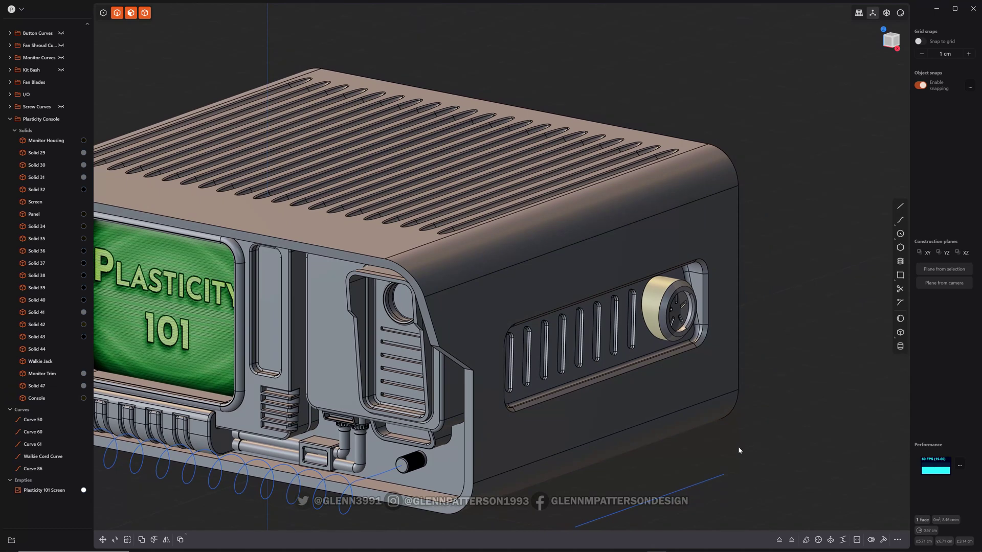
- Search 'sele' in the command search and rebind Select Adjacent to Ctrl+Shift+=
{"action": "key", "text": "f"}
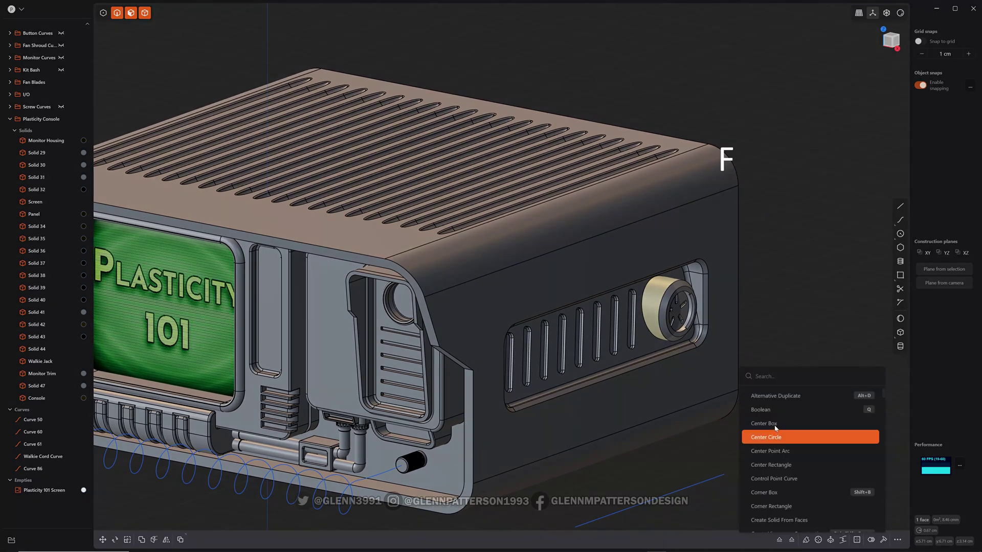
{"action": "scroll", "coordinate": [776, 429], "scroll_direction": "down", "scroll_amount": 1}
{"action": "scroll", "coordinate": [776, 428], "scroll_direction": "down", "scroll_amount": 15}
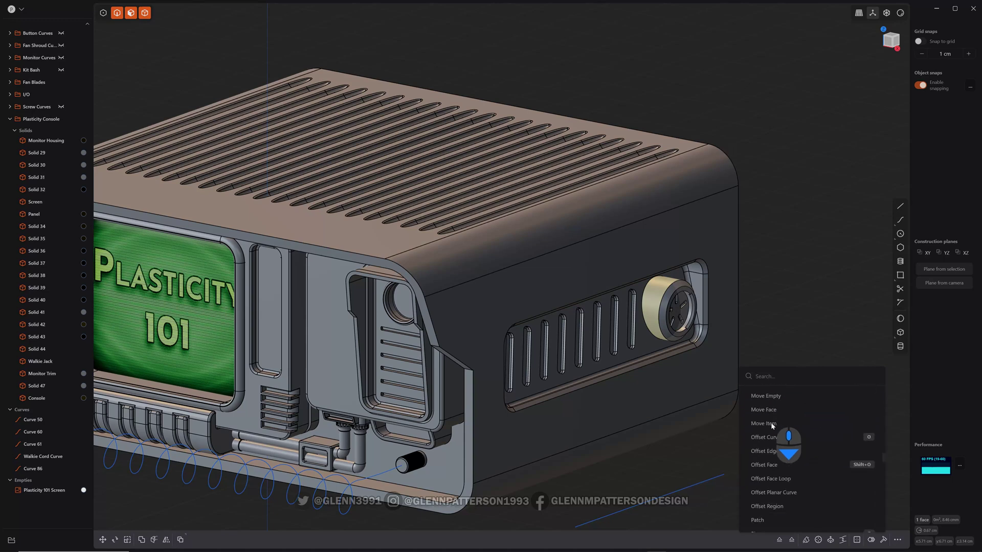
{"action": "scroll", "coordinate": [774, 432], "scroll_direction": "down", "scroll_amount": 16}
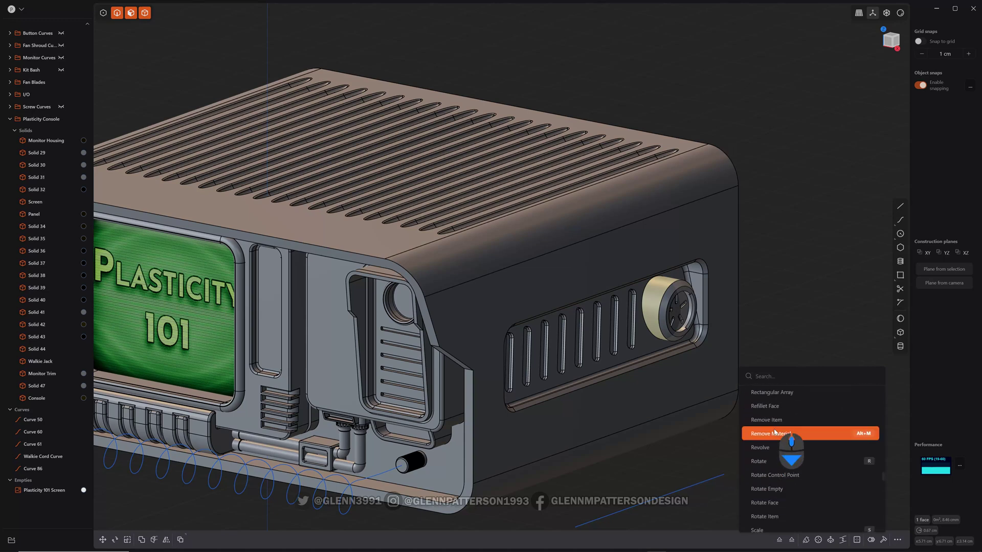
{"action": "scroll", "coordinate": [774, 431], "scroll_direction": "down", "scroll_amount": 12}
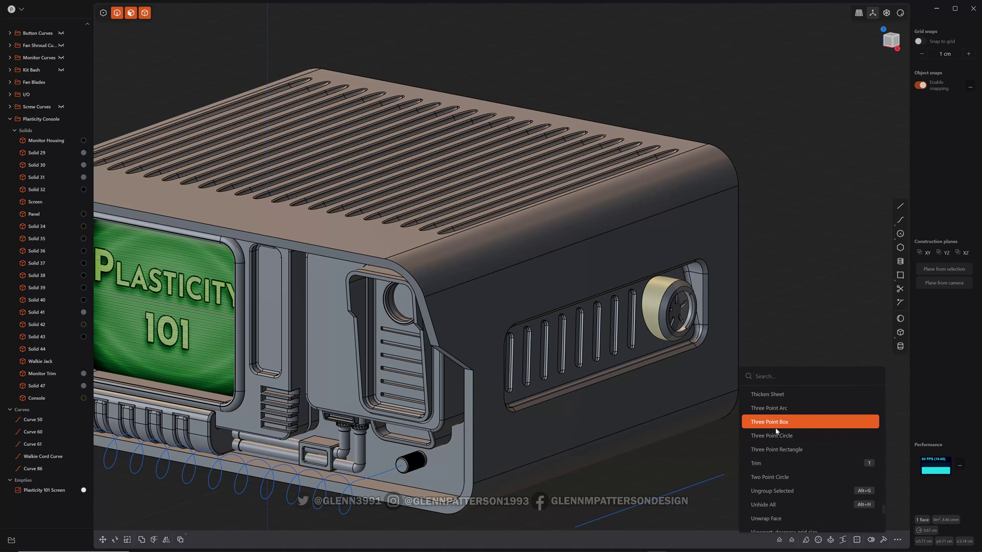
{"action": "type", "text": "sel"}
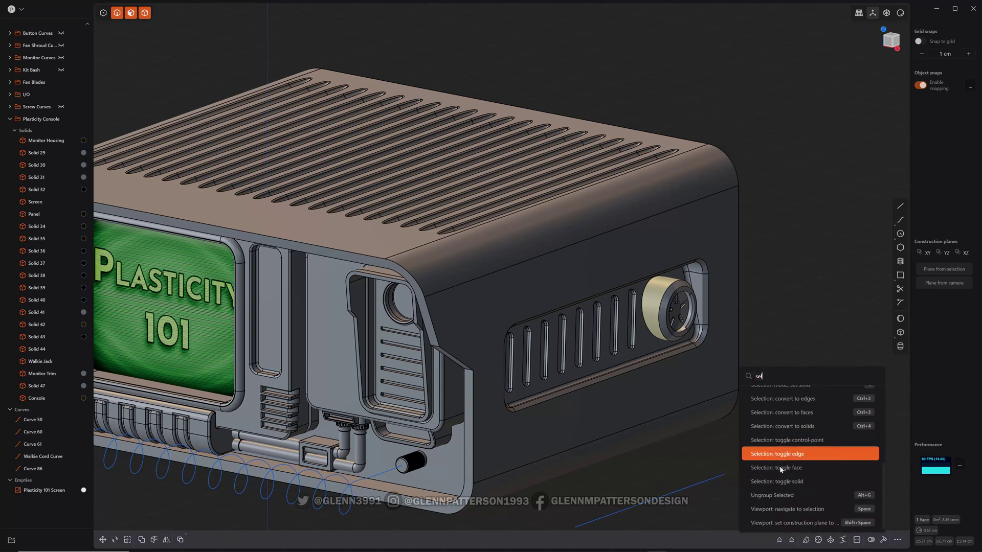
{"action": "type", "text": "e"}
{"action": "scroll", "coordinate": [793, 463], "scroll_direction": "down", "scroll_amount": 3}
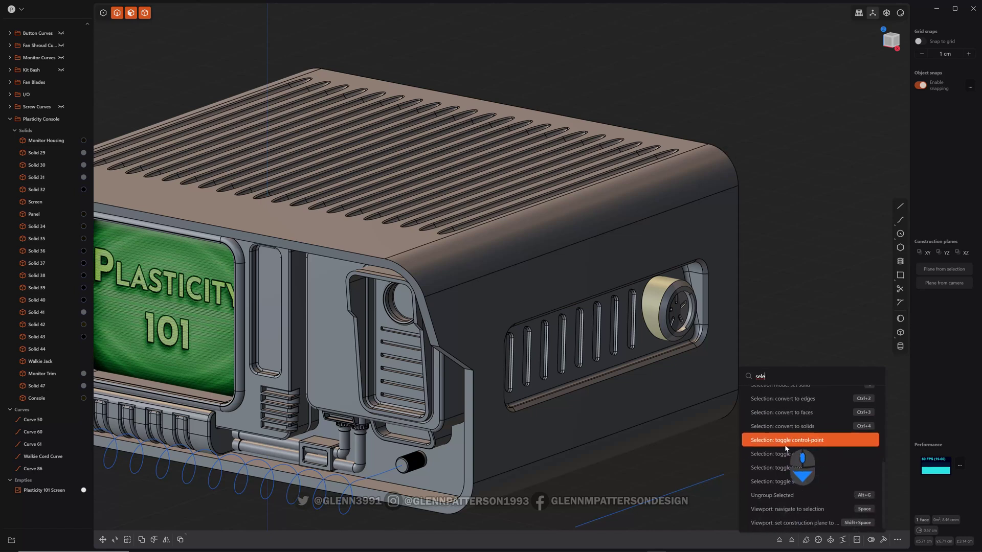
{"action": "scroll", "coordinate": [785, 489], "scroll_direction": "up", "scroll_amount": 3}
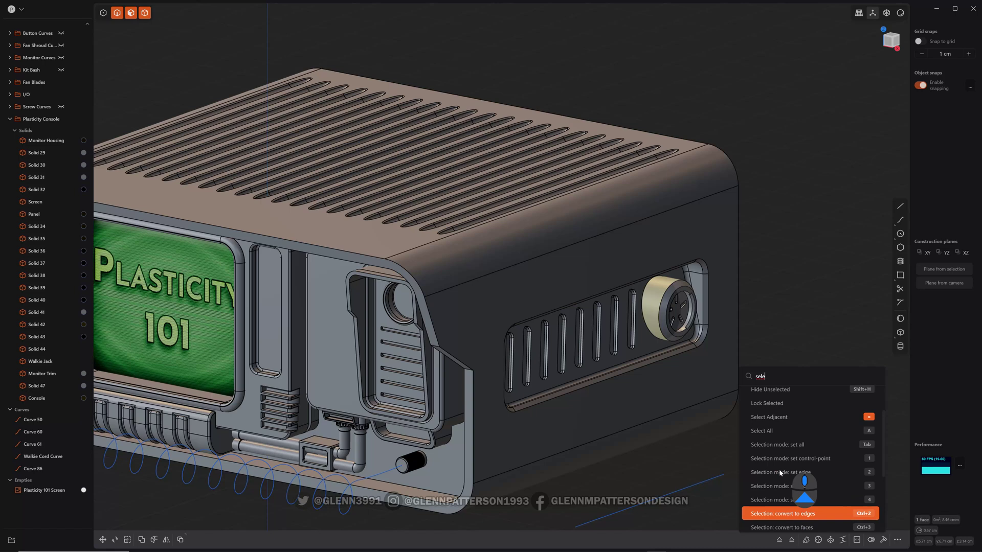
{"action": "left_click", "coordinate": [844, 416]}
{"action": "key", "text": "ctrl+shift+equal"}
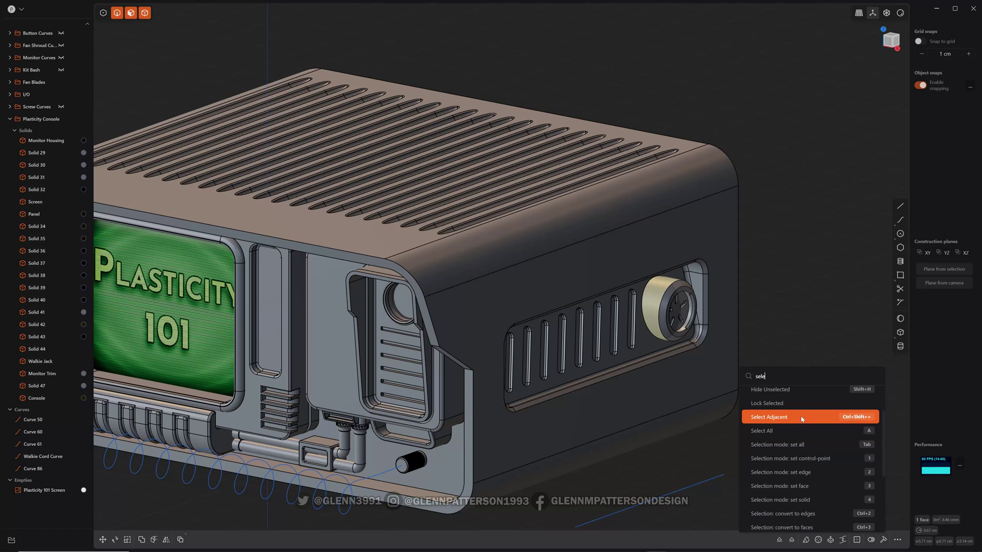
- Use Select Adjacent's Assign shortcut option to rebind it from Ctrl+Shift+= back to =
{"action": "right_click", "coordinate": [801, 419]}
{"action": "left_click", "coordinate": [815, 434]}
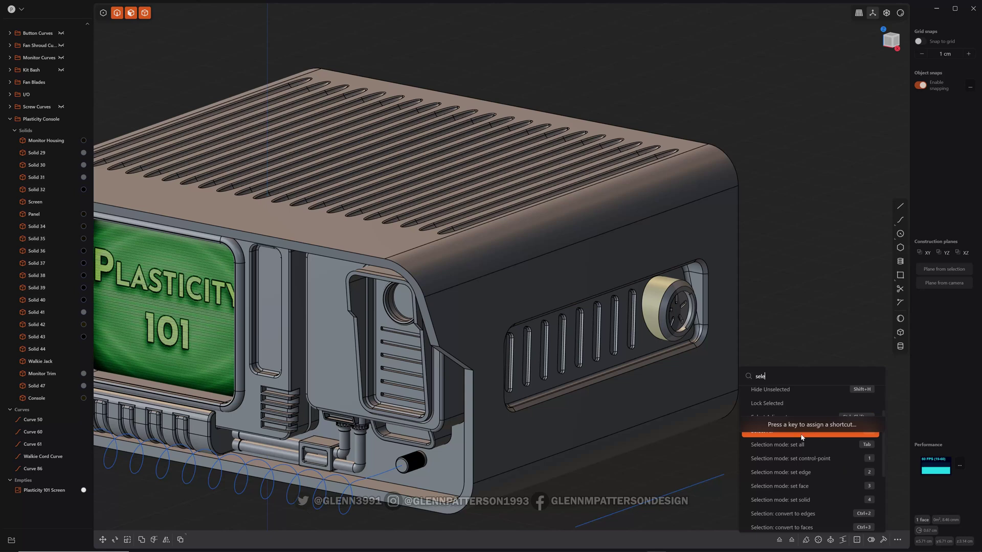
{"action": "key", "text": "equal"}
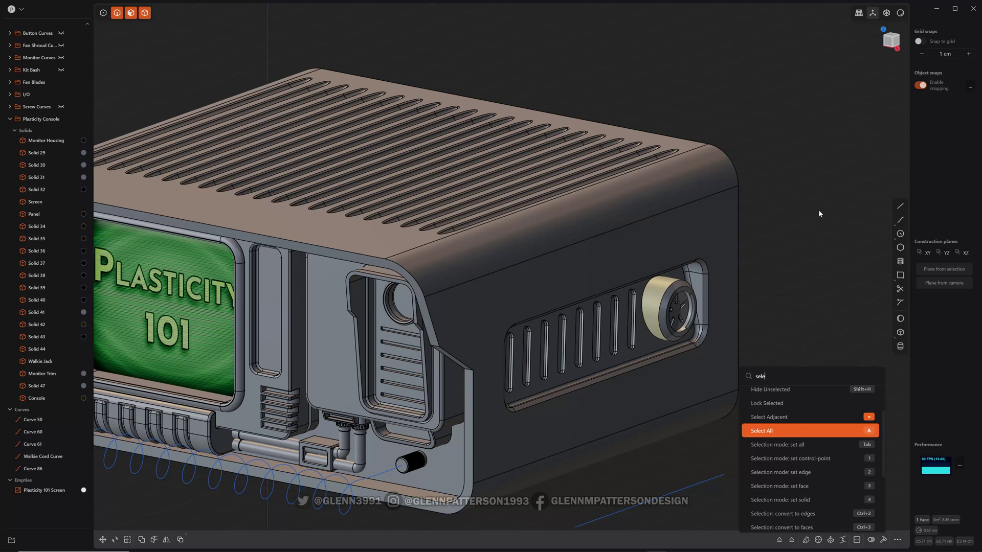
- Close the command search, pick the connector's inner face, and grow it to adjacent faces with =
{"action": "key", "text": "Escape"}
{"action": "key", "text": "Escape"}
{"action": "middle_click_drag", "start_coordinate": [822, 342], "coordinate": [706, 337]}
{"action": "scroll", "coordinate": [690, 335], "scroll_direction": "up", "scroll_amount": 5}
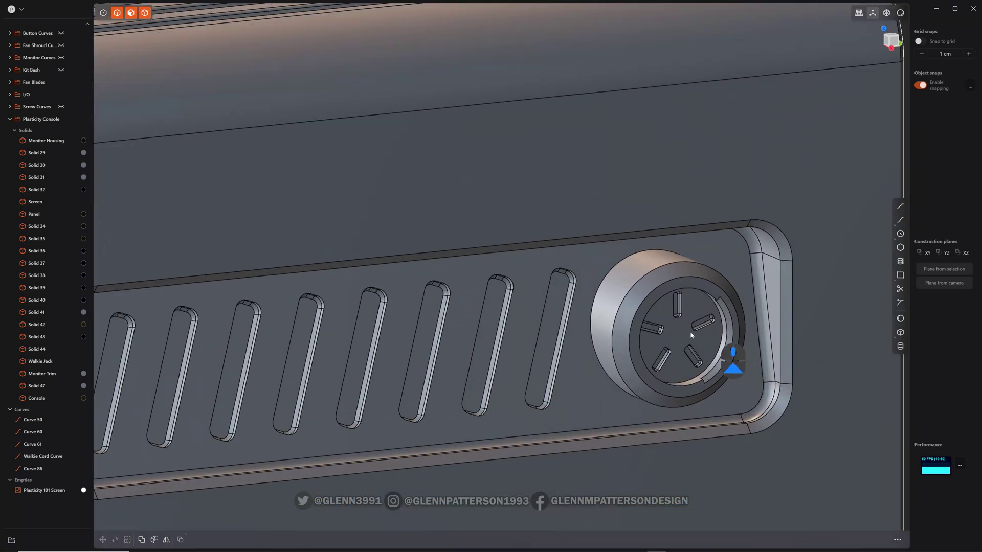
{"action": "left_click", "coordinate": [677, 335]}
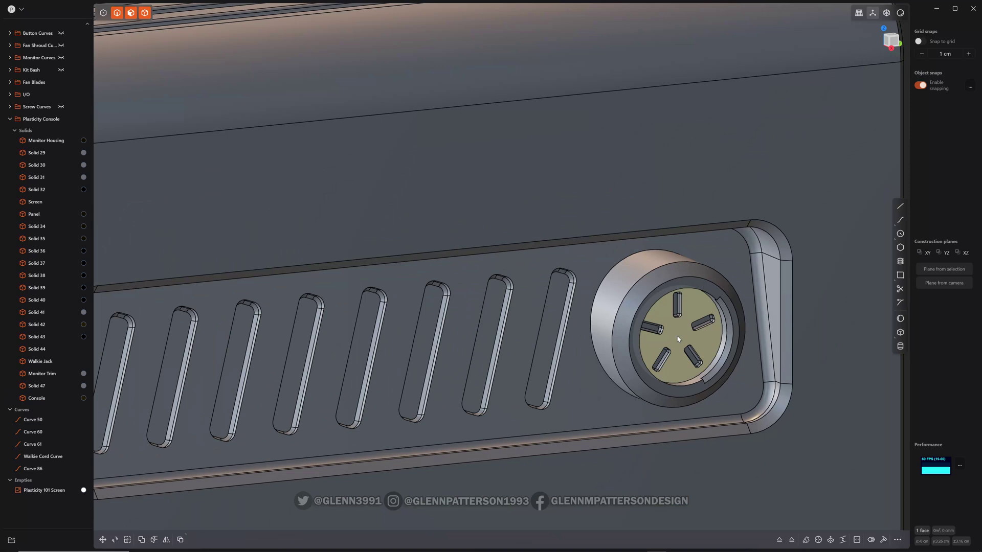
{"action": "key", "text": "o"}
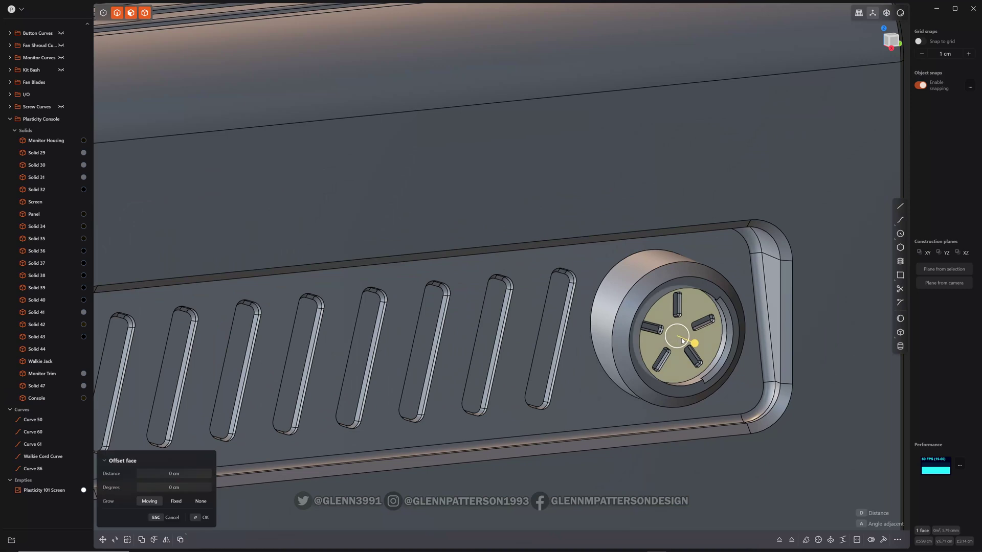
{"action": "key", "text": "equal"}
{"action": "key", "text": "equal"}
{"action": "key", "text": "equal"}
{"action": "key", "text": "equal"}
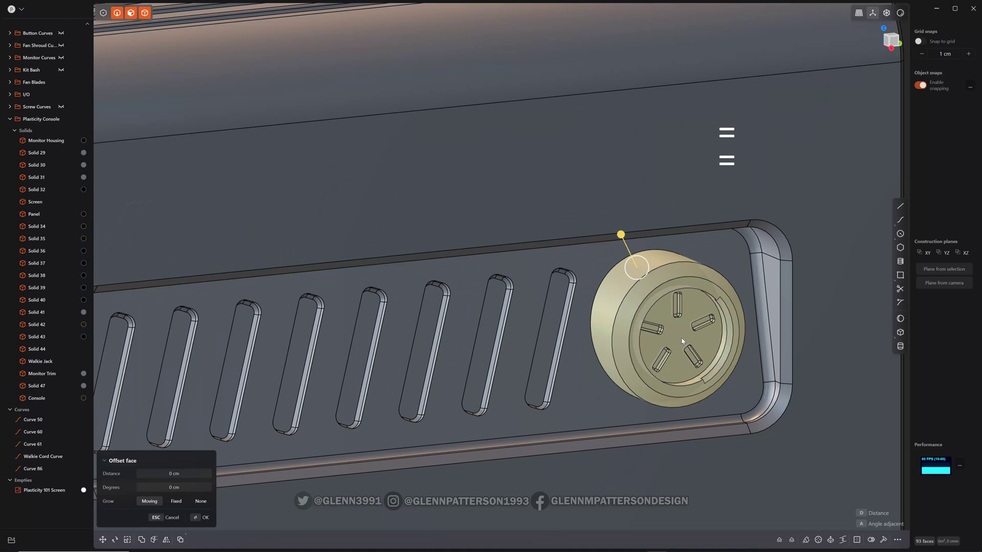
- Orbit and tilt the view to bring the floor curve below the console into view
{"action": "mouse_move", "coordinate": [681, 341]}
{"action": "middle_mouse_down"}
{"action": "mouse_move", "coordinate": [617, 325]}
{"action": "mouse_move", "coordinate": [595, 294]}
{"action": "mouse_move", "coordinate": [634, 343]}
{"action": "mouse_move", "coordinate": [700, 339]}
{"action": "mouse_move", "coordinate": [641, 334]}
{"action": "mouse_move", "coordinate": [645, 363]}
{"action": "mouse_move", "coordinate": [681, 350]}
{"action": "middle_mouse_up"}
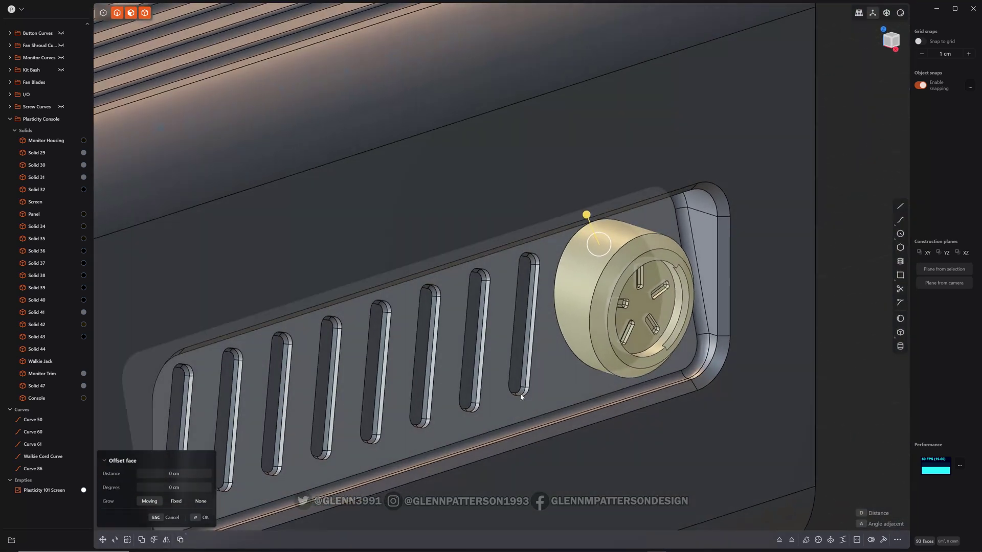
{"action": "left_click", "coordinate": [631, 372]}
{"action": "scroll", "coordinate": [632, 372], "scroll_direction": "down", "scroll_amount": 6}
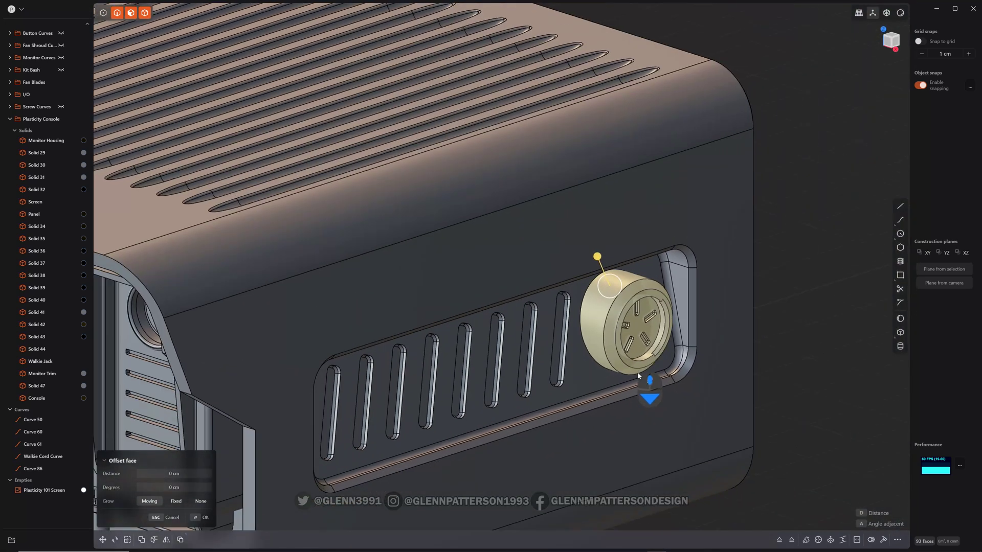
{"action": "middle_click_drag", "start_coordinate": [775, 439], "coordinate": [719, 220]}
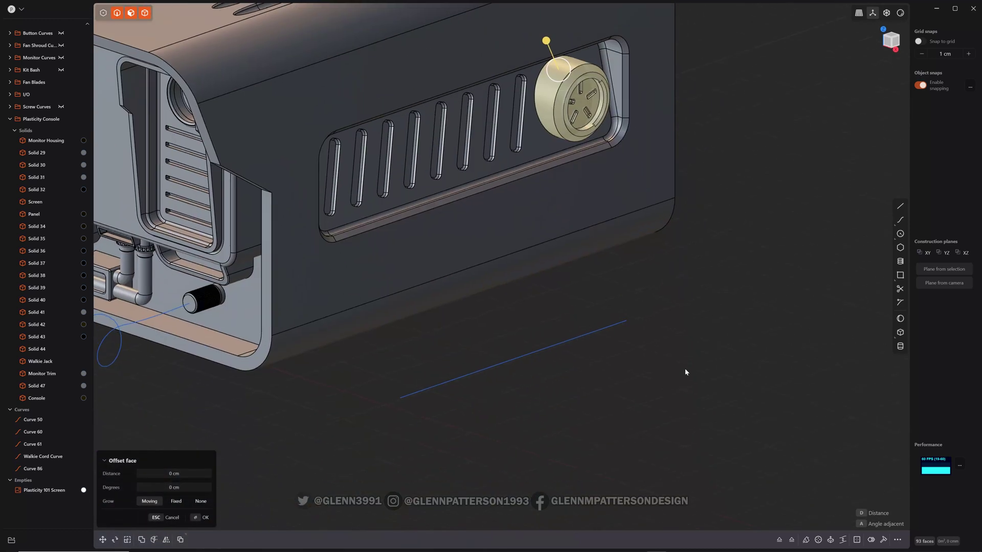
{"action": "middle_click_drag", "start_coordinate": [687, 372], "coordinate": [673, 398]}
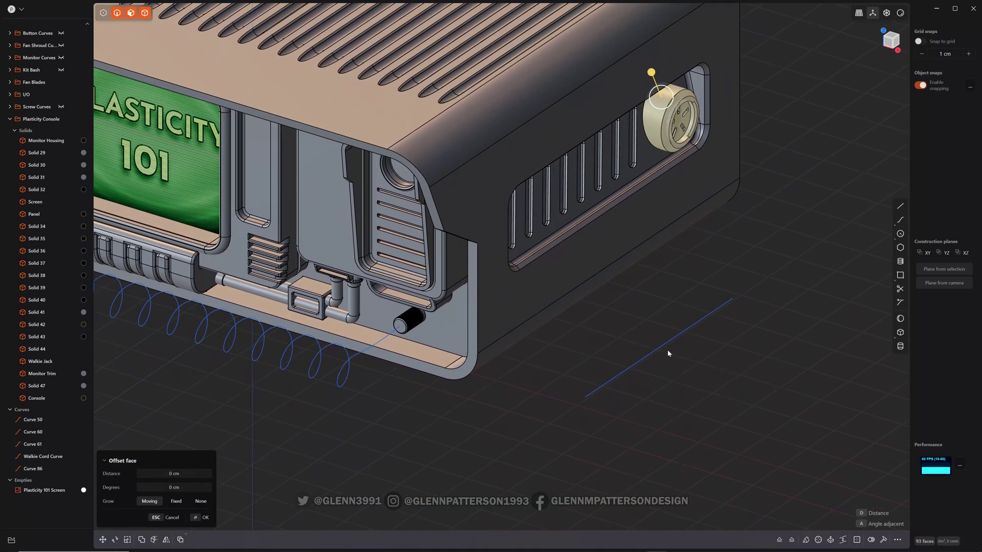
- Clear the offset, confirm P runs Pipe on Curve 86, then cancel and deselect
{"action": "left_click", "coordinate": [704, 391]}
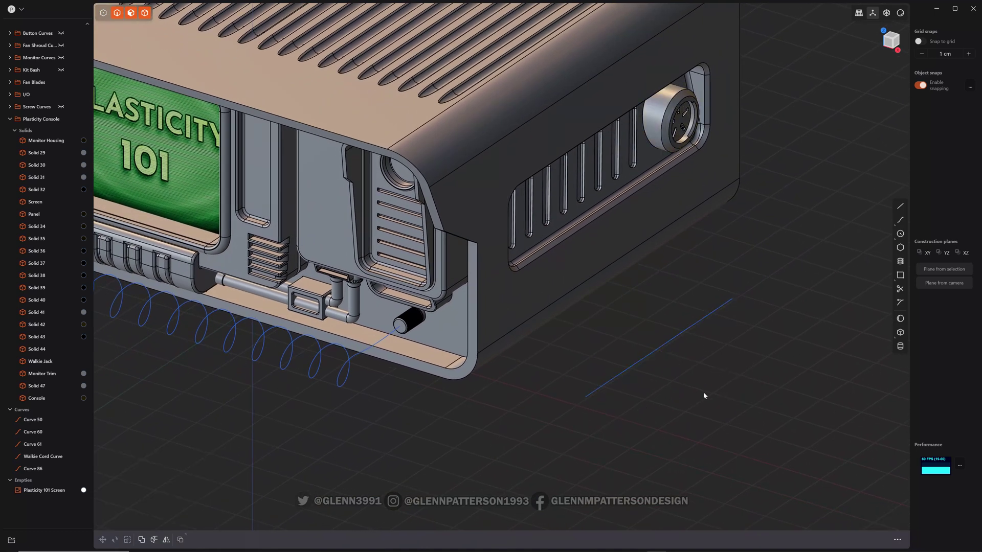
{"action": "left_click", "coordinate": [666, 342]}
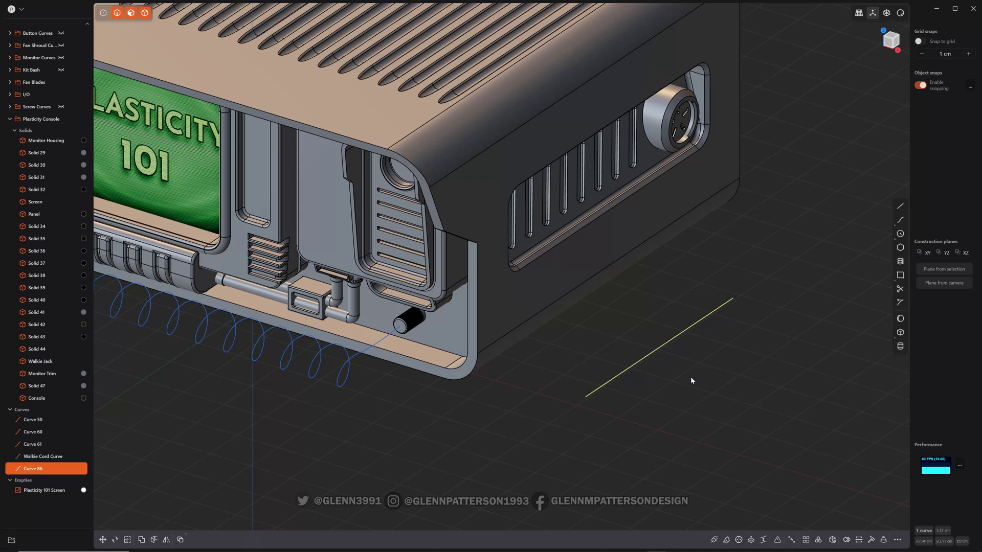
{"action": "key", "text": "p"}
{"action": "key", "text": "Escape"}
{"action": "left_click", "coordinate": [709, 396]}
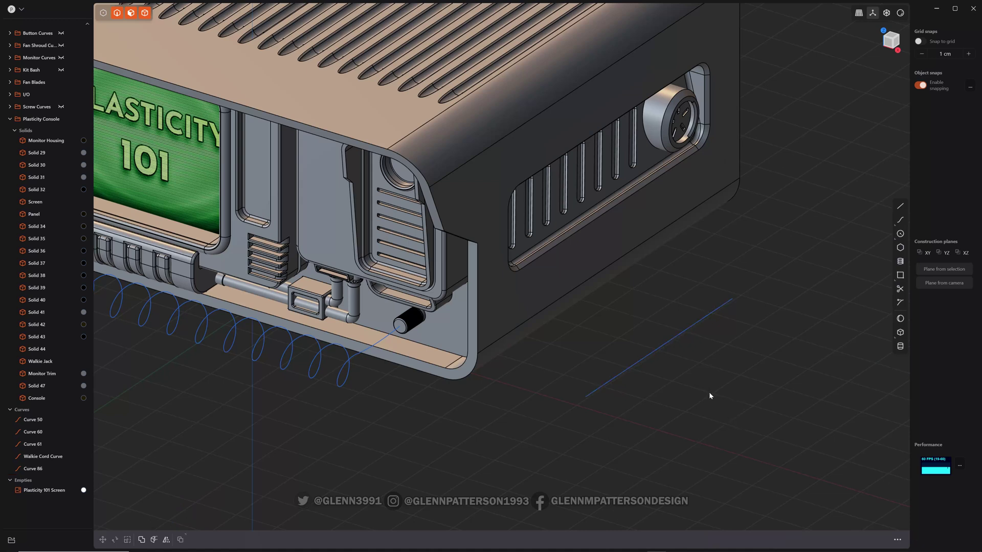
- Try Corner Rectangle from the command search, then assign it the P shortcut
{"action": "key", "text": "f"}
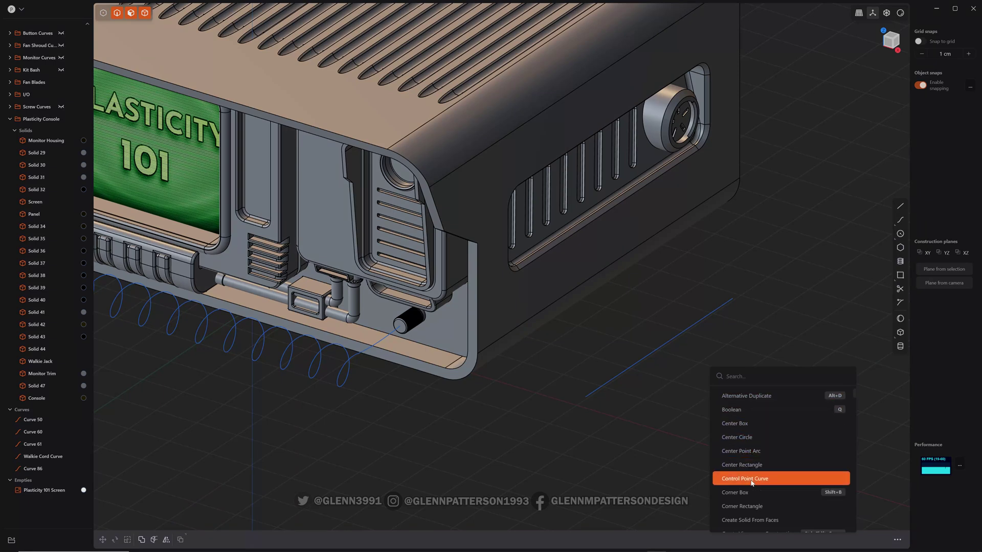
{"action": "left_click", "coordinate": [750, 506]}
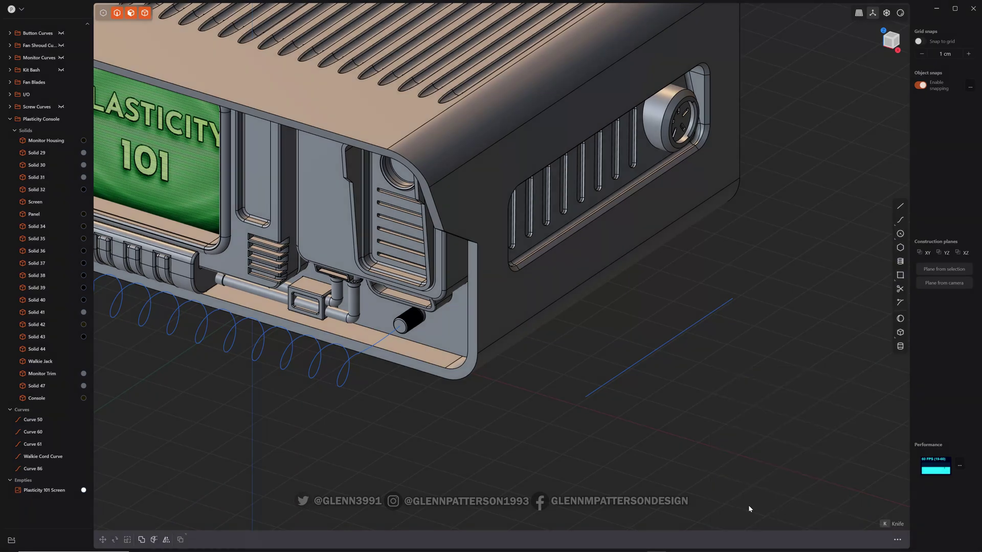
{"action": "key", "text": "Escape"}
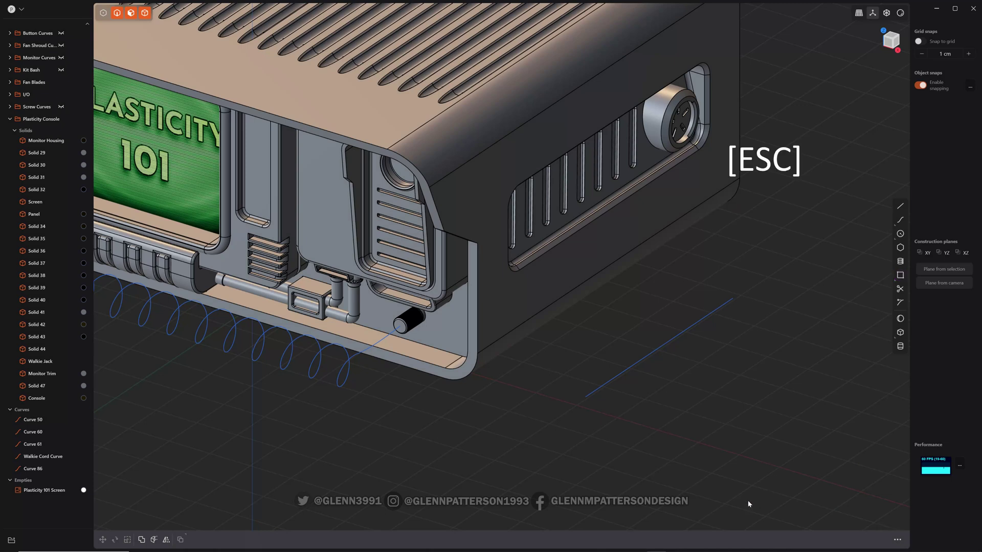
{"action": "key", "text": "f"}
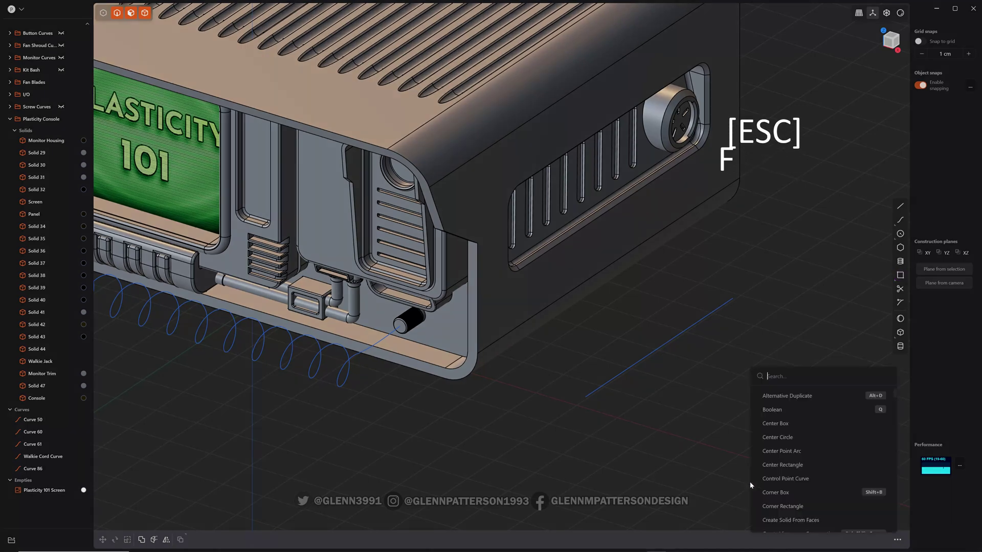
{"action": "right_click", "coordinate": [774, 508]}
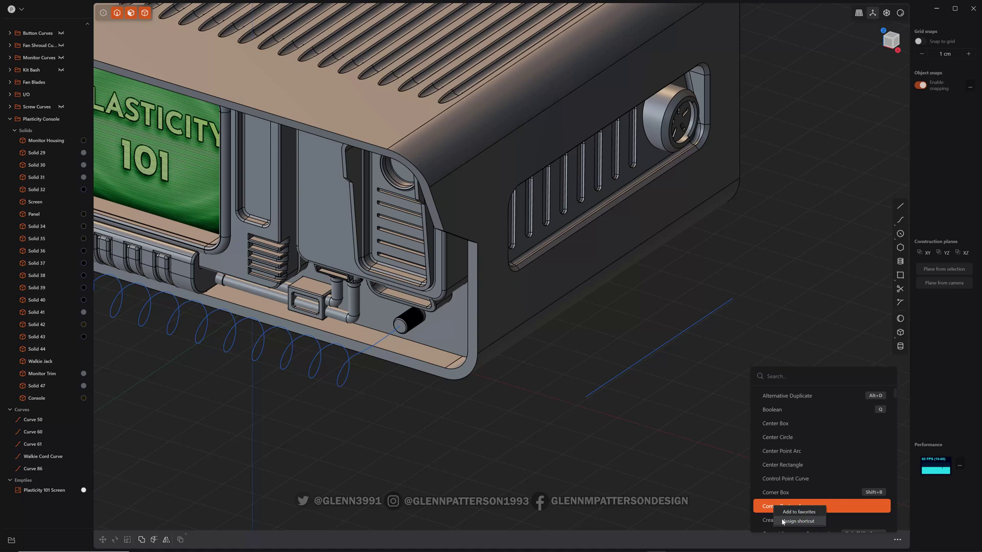
{"action": "left_click", "coordinate": [783, 521]}
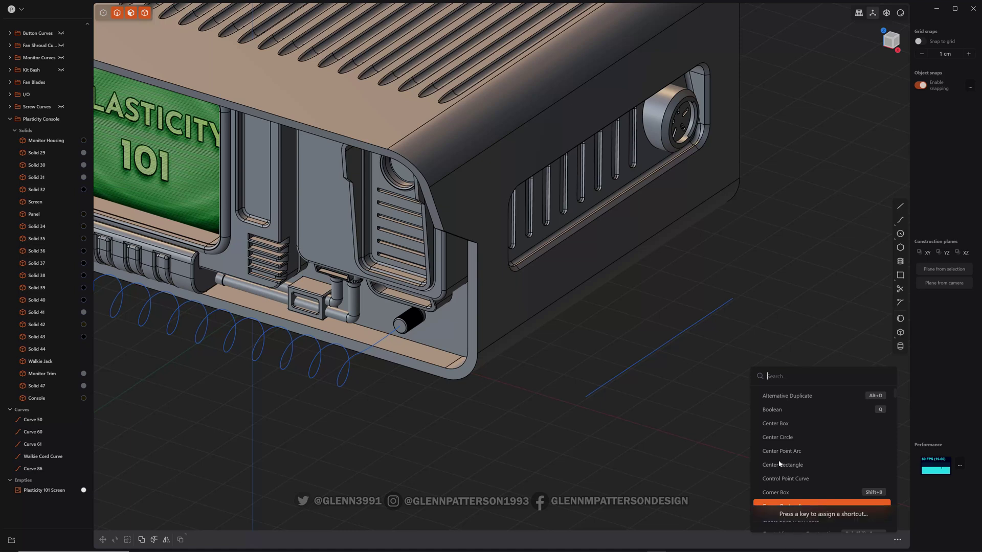
{"action": "key", "text": "p"}
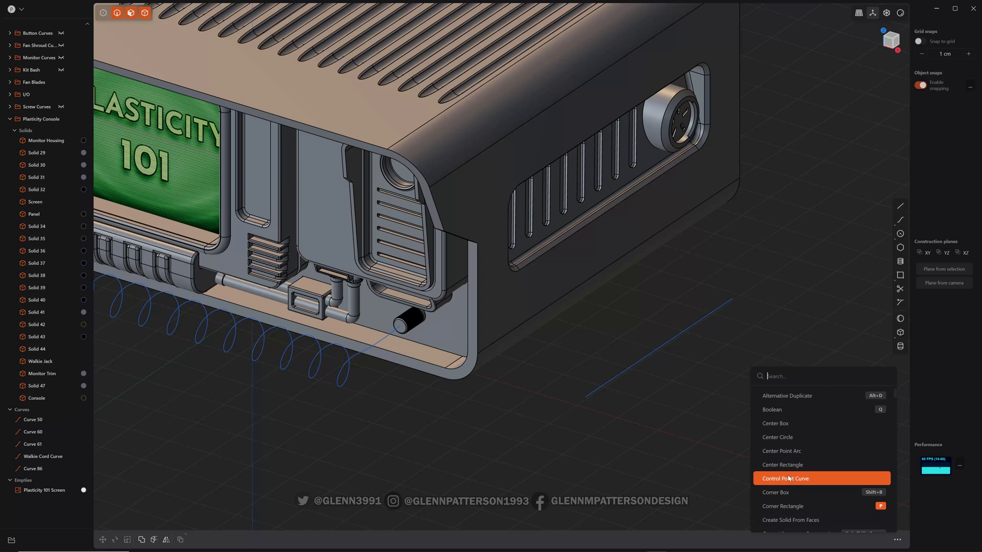
{"action": "scroll", "coordinate": [790, 481], "scroll_direction": "down", "scroll_amount": 2}
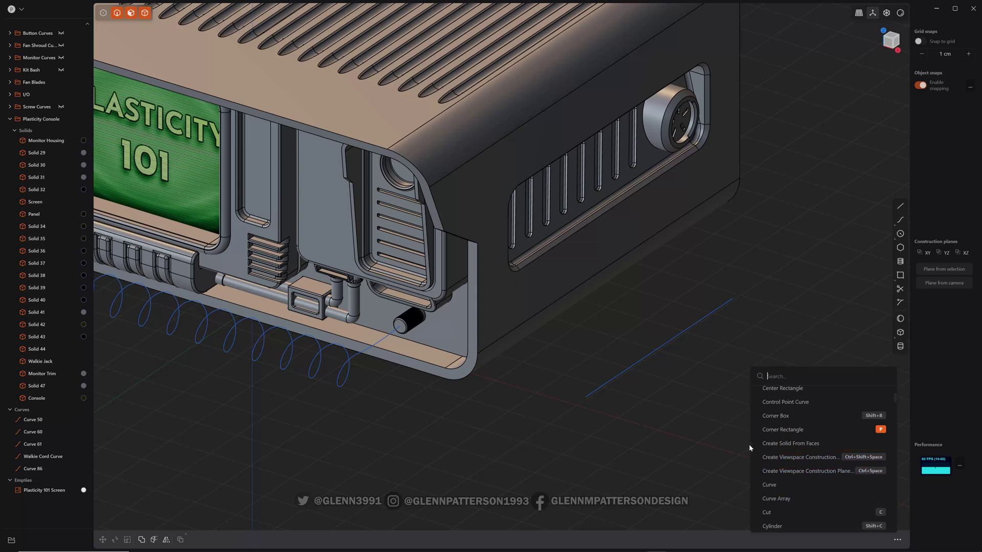
- With Curve 86 selected, press P and draw a corner rectangle beside the console
{"action": "key", "text": "Escape"}
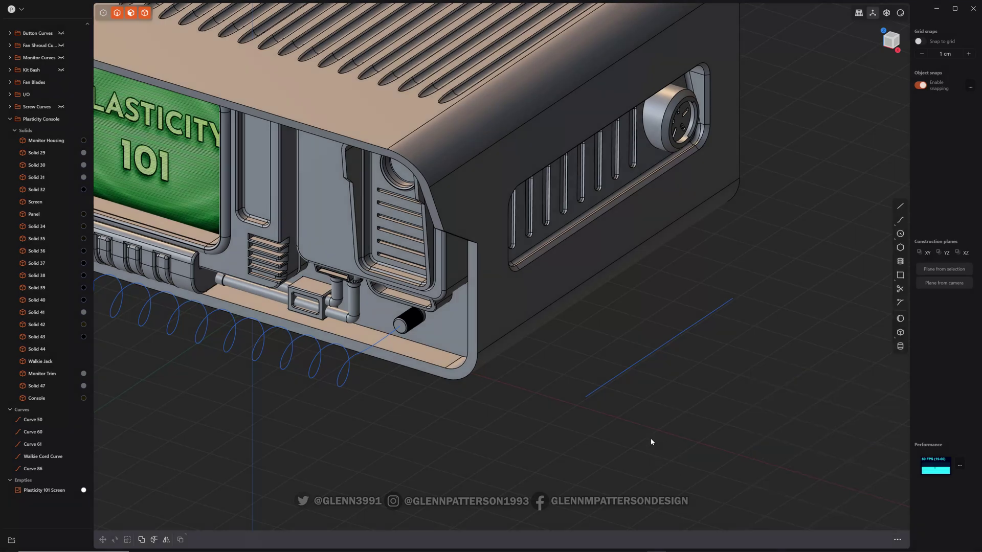
{"action": "left_click", "coordinate": [662, 348]}
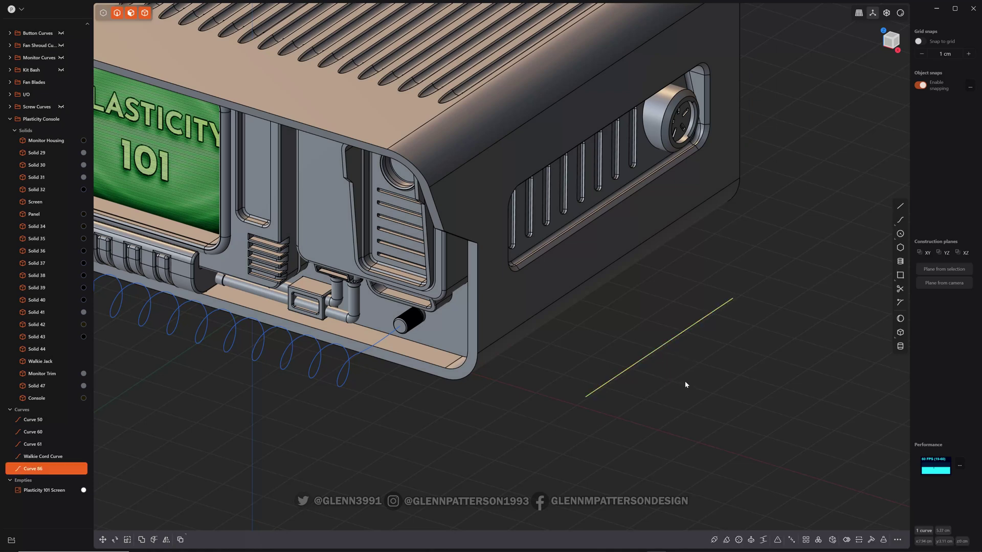
{"action": "key", "text": "p"}
{"action": "left_click", "coordinate": [773, 329]}
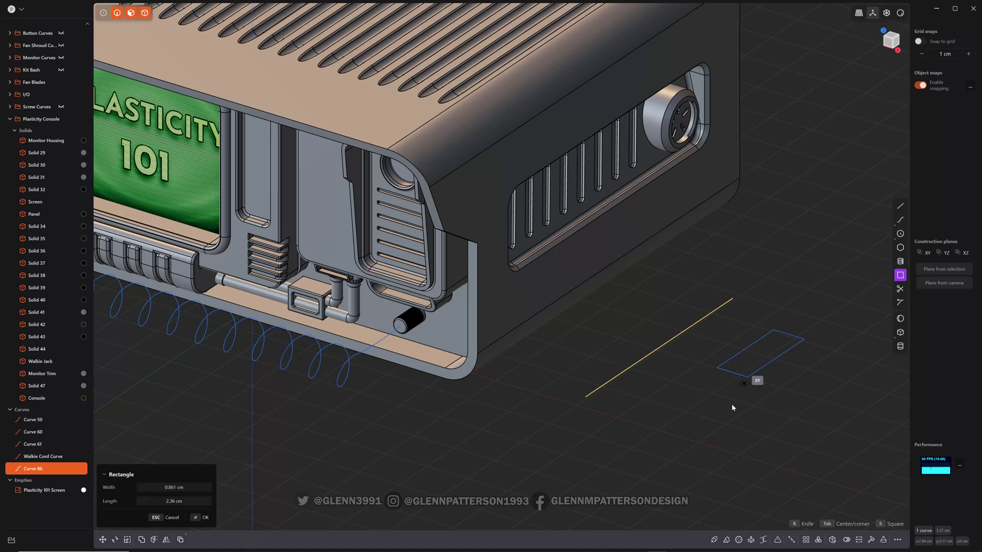
{"action": "left_click", "coordinate": [787, 399]}
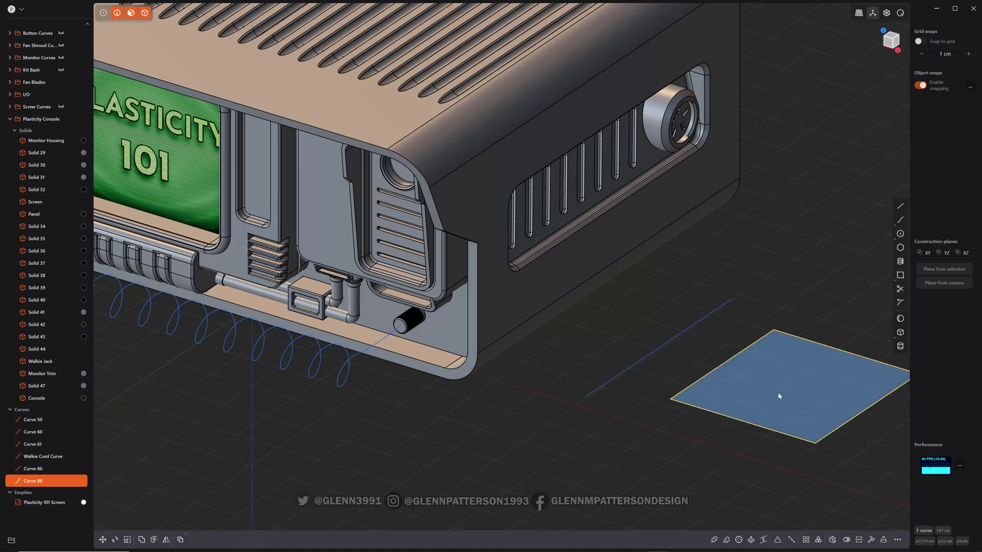
- Search 'pip' in the command search and run Pipe from there
{"action": "key", "text": "f"}
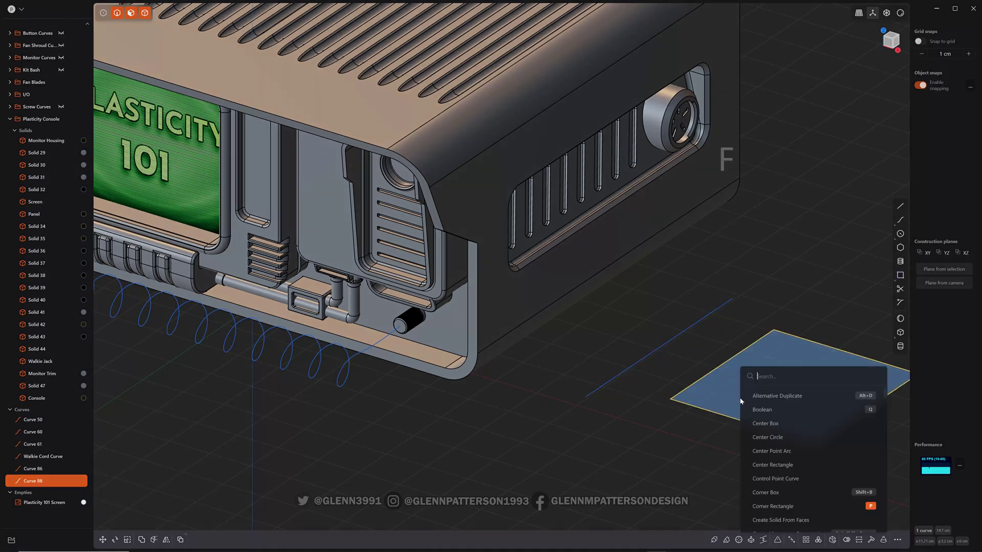
{"action": "type", "text": "pip"}
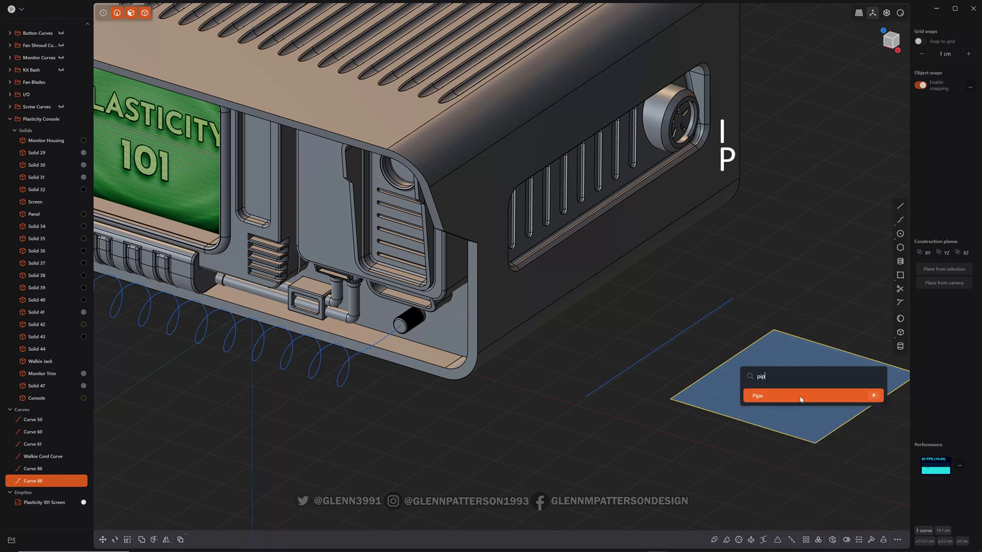
{"action": "key", "text": "Return"}
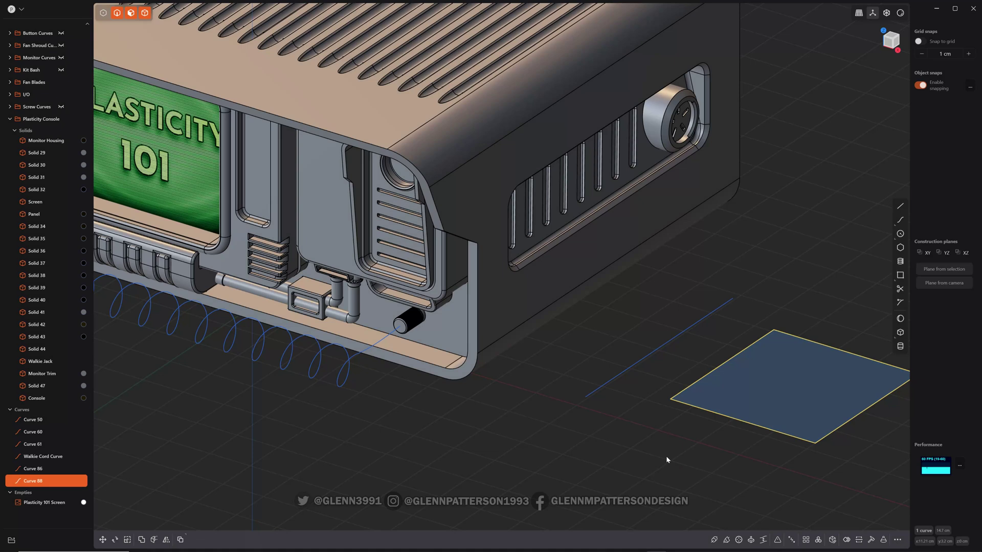
- Look up Pipe in the command list, then remove Corner Rectangle's P shortcut
{"action": "type", "text": "f"}
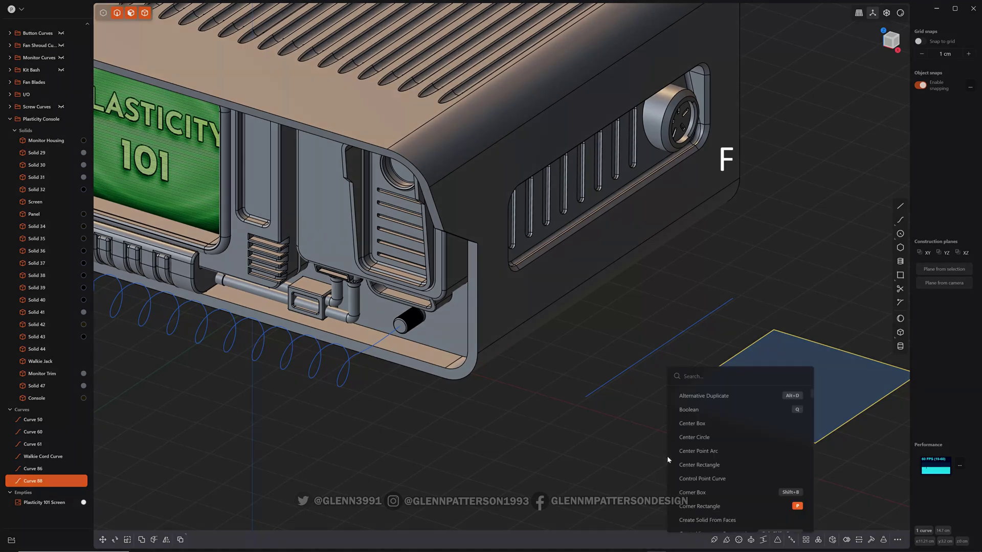
{"action": "type", "text": "p"}
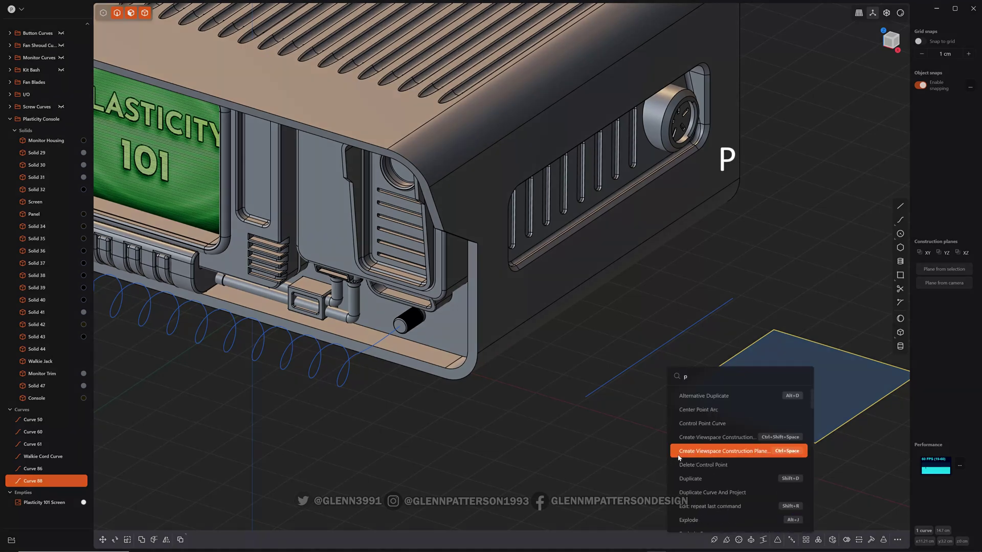
{"action": "scroll", "coordinate": [700, 465], "scroll_direction": "down", "scroll_amount": 3}
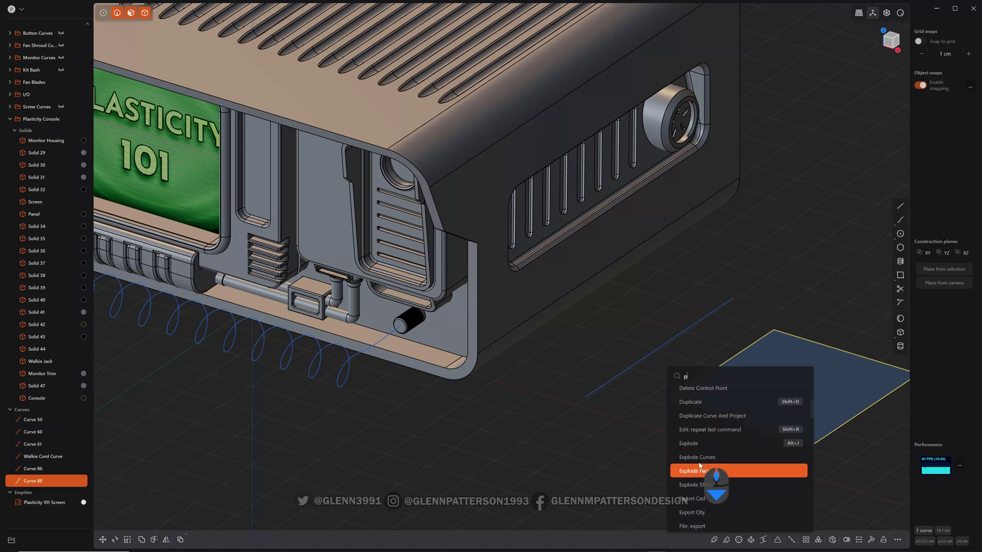
{"action": "type", "text": "i"}
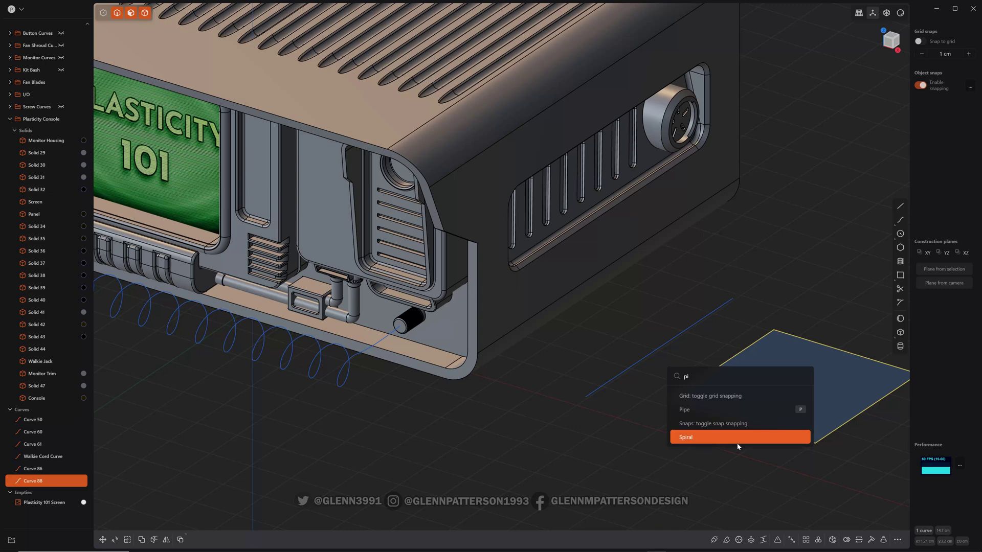
{"action": "key", "text": "BackSpace"}
{"action": "key", "text": "BackSpace"}
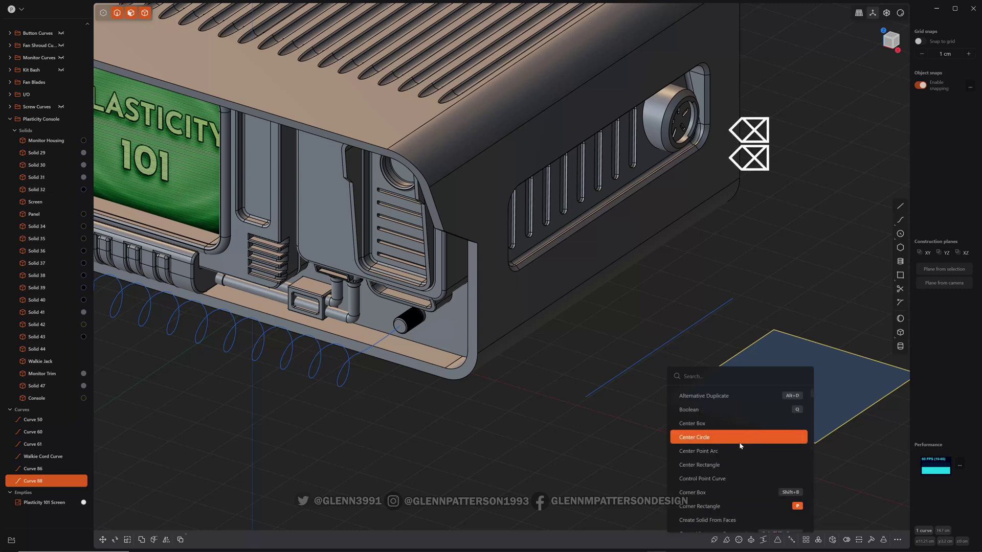
{"action": "right_click", "coordinate": [733, 508]}
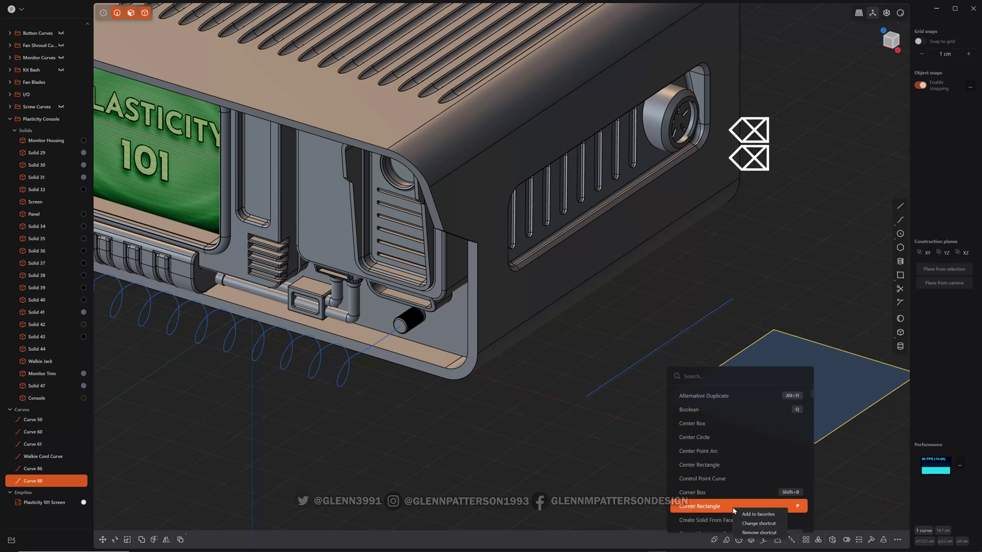
{"action": "left_click", "coordinate": [755, 535]}
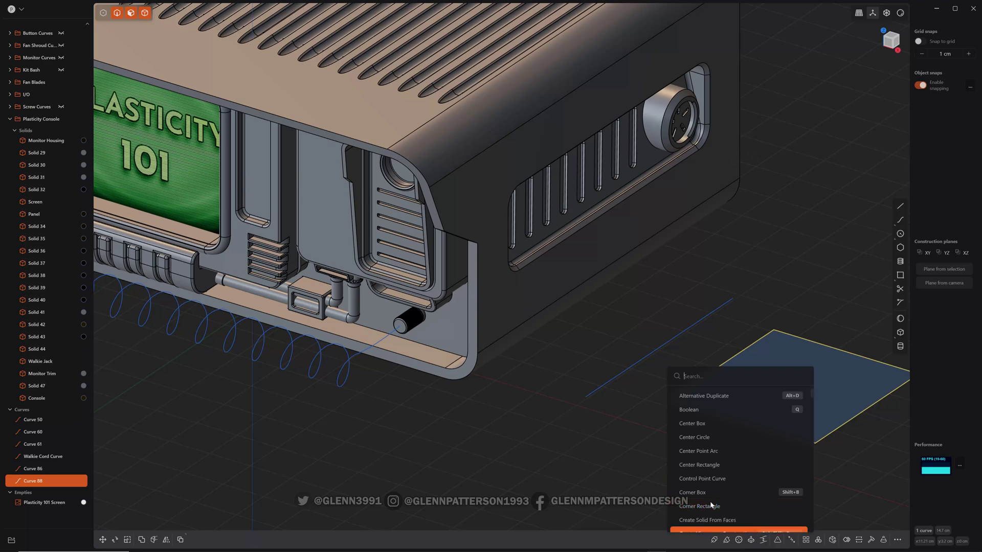
- Confirm P starts Pipe on Curve 86, cancel it, and frame the whole console
{"action": "key", "text": "Escape"}
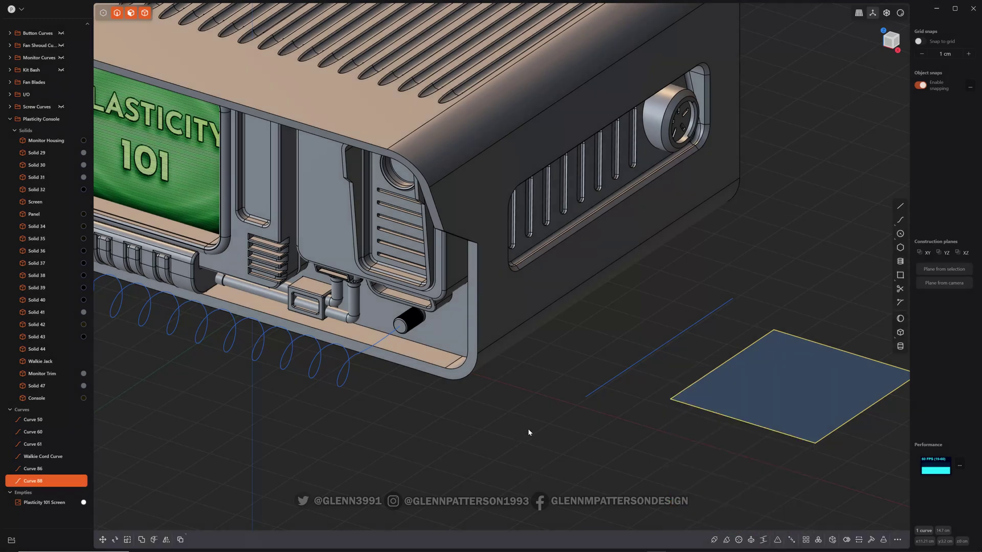
{"action": "left_click", "coordinate": [646, 357]}
{"action": "key", "text": "p"}
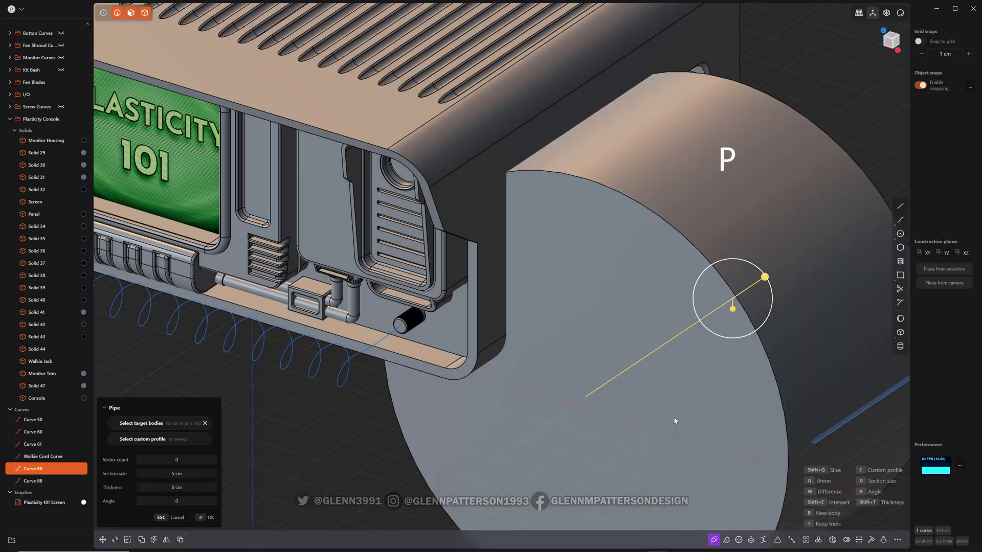
{"action": "key", "text": "Escape"}
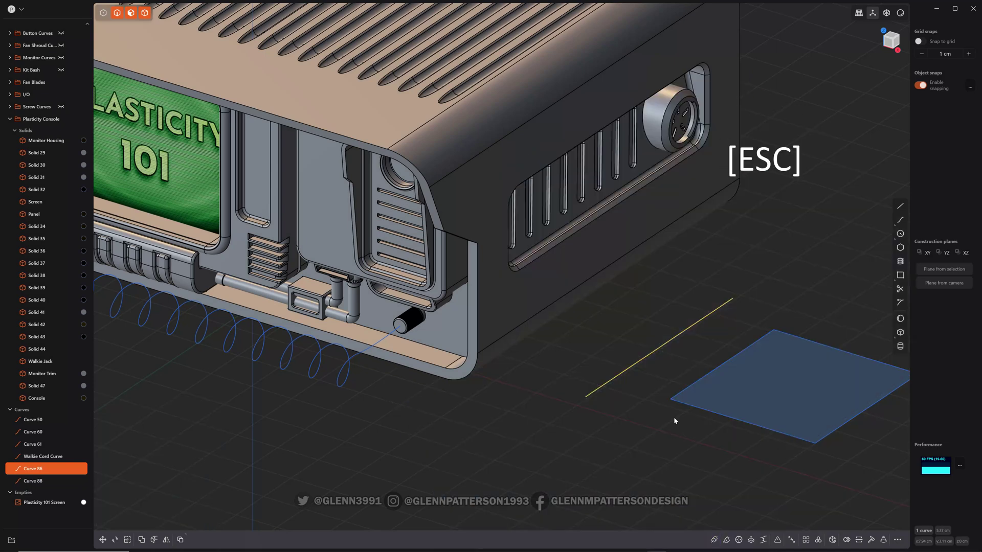
{"action": "left_click", "coordinate": [567, 440]}
{"action": "scroll", "coordinate": [558, 424], "scroll_direction": "down", "scroll_amount": 5}
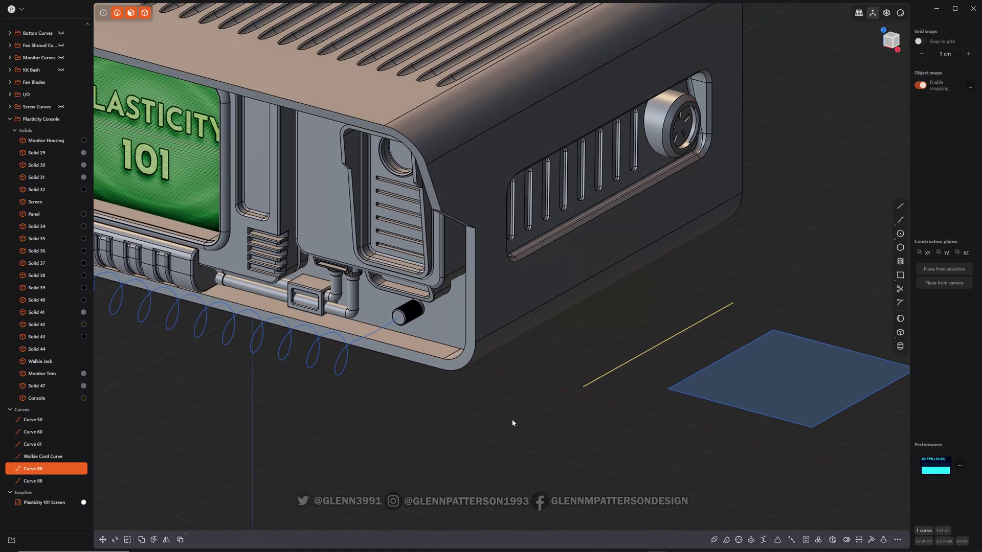
{"action": "middle_click_drag", "start_coordinate": [518, 422], "coordinate": [540, 431], "text": "shift"}
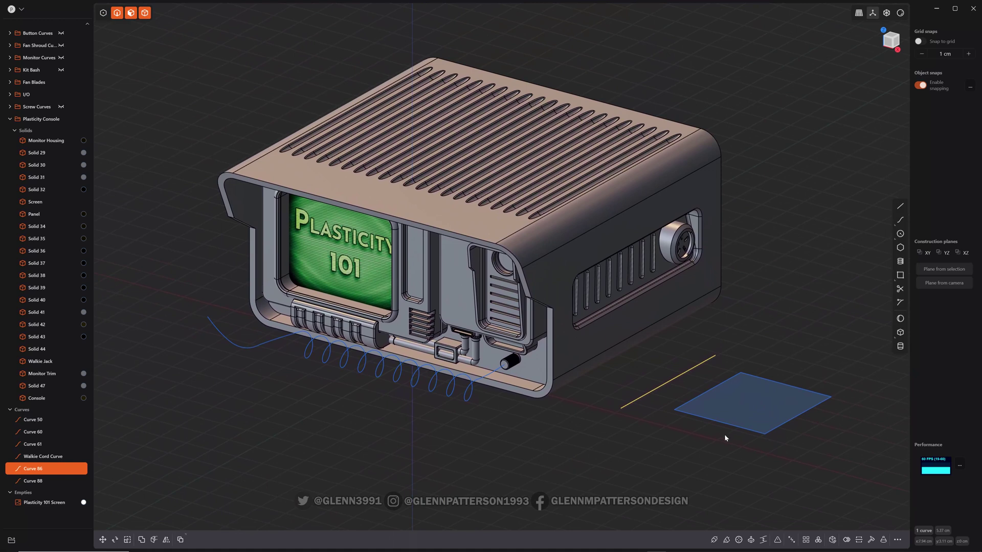